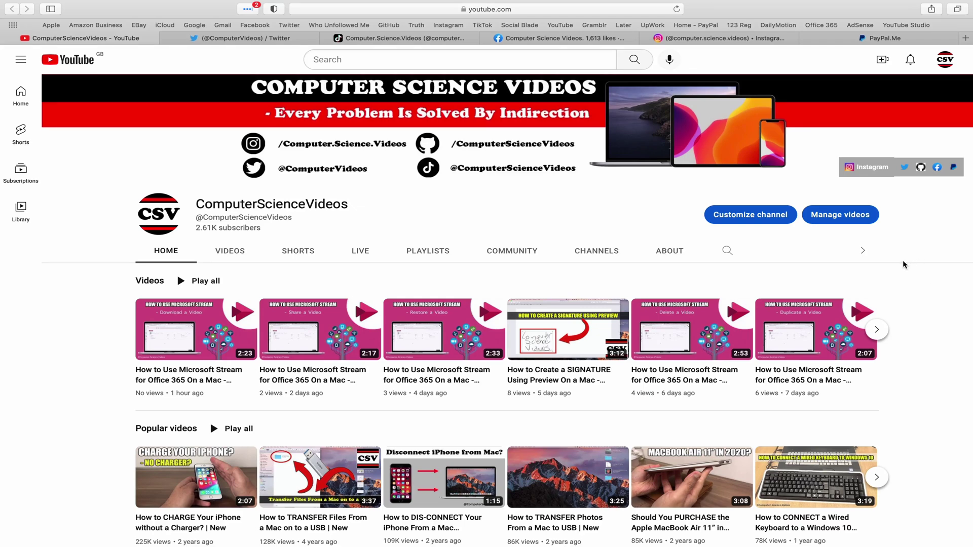
- View the channel's Twitter, TikTok, Facebook, Instagram and PayPal.Me tabs in Safari
click(243, 38)
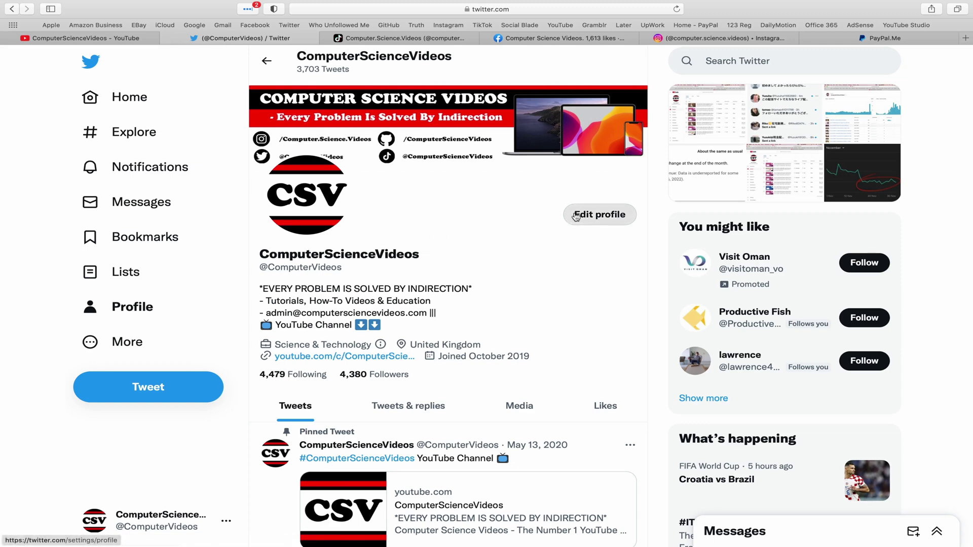
click(426, 40)
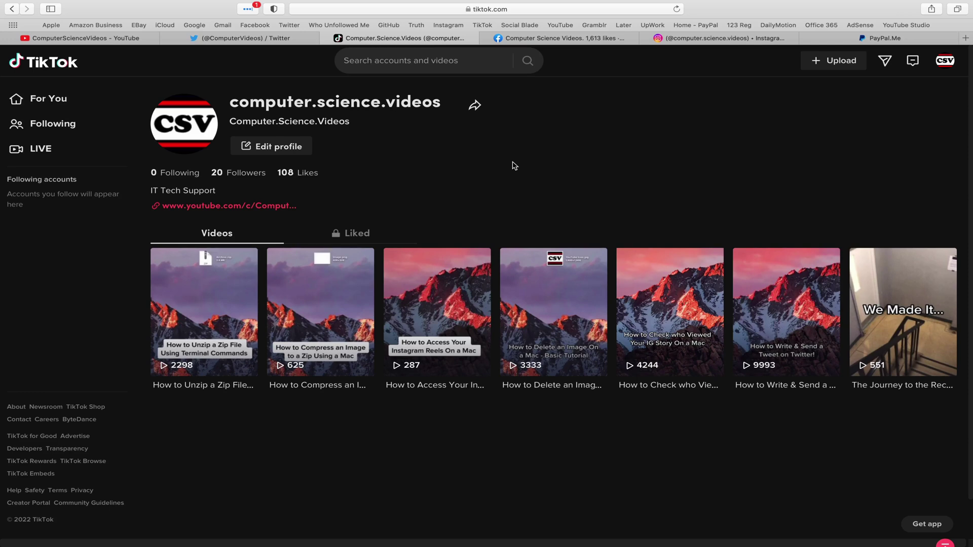
click(560, 40)
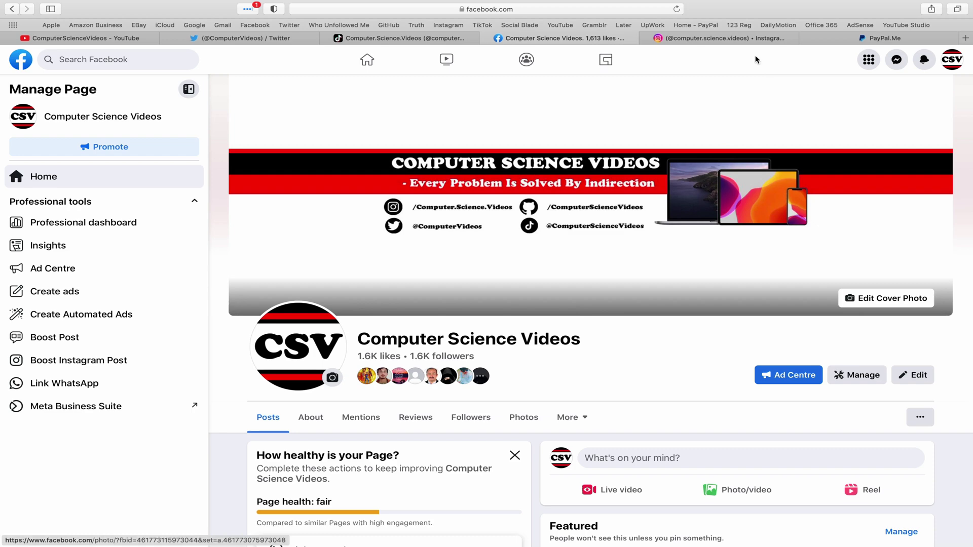
click(724, 37)
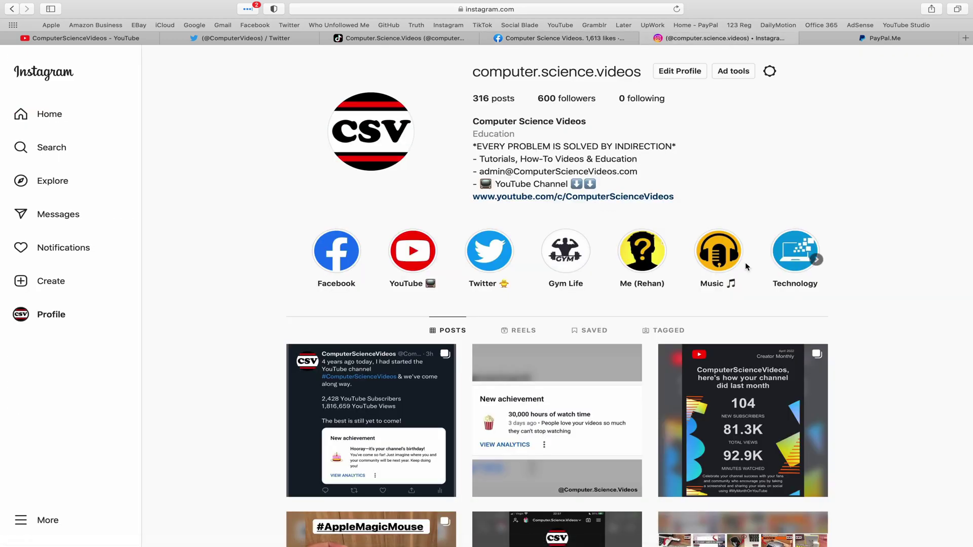
click(916, 38)
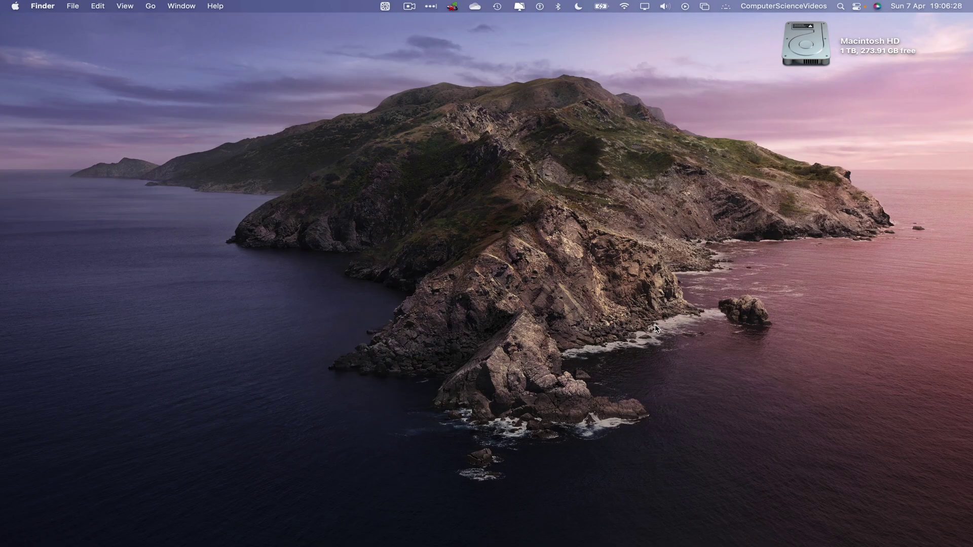
- Launch Google Chrome by searching 'chr' in Launchpad
mouse_move(122, 543)
click(121, 528)
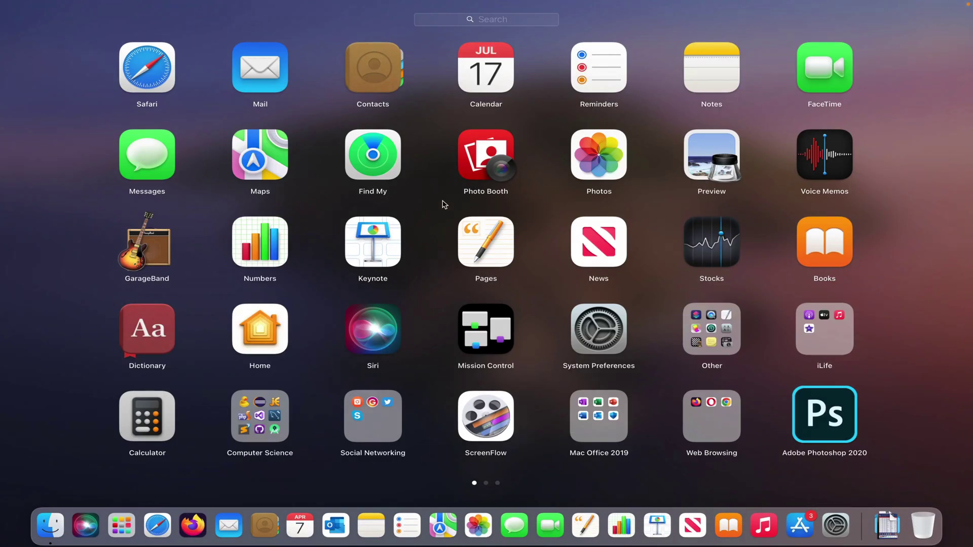
text(chr)
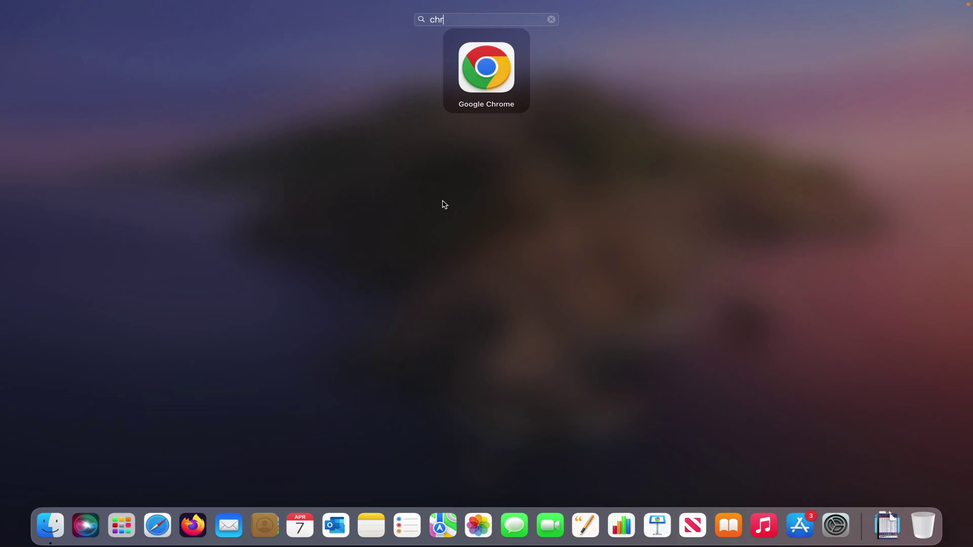
key(Return)
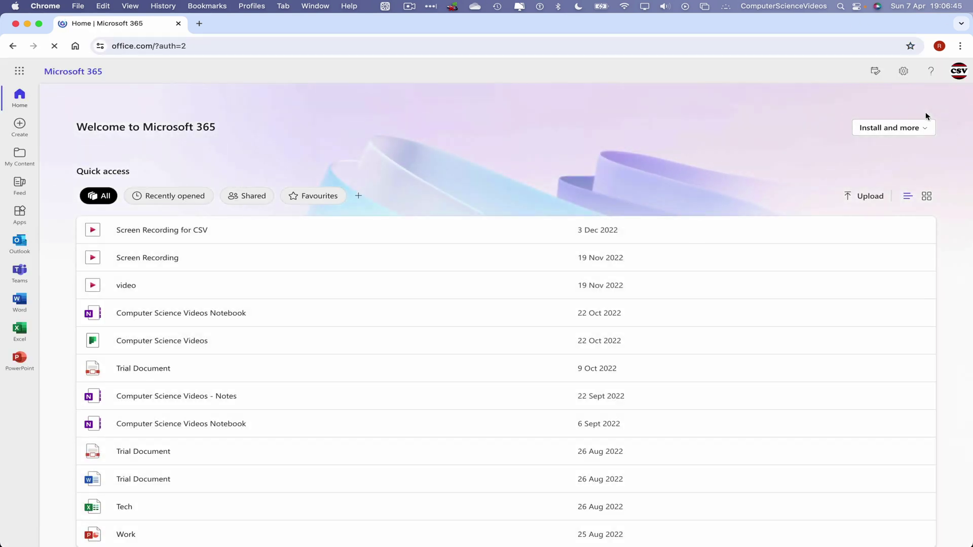
- Open OneDrive's My files through the Microsoft 365 app launcher, then hide Chrome
click(20, 70)
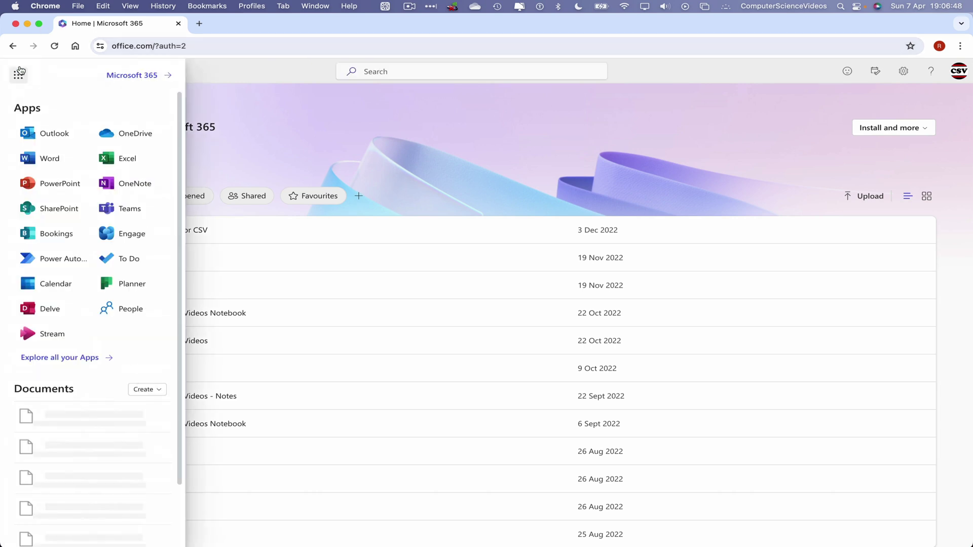
click(59, 357)
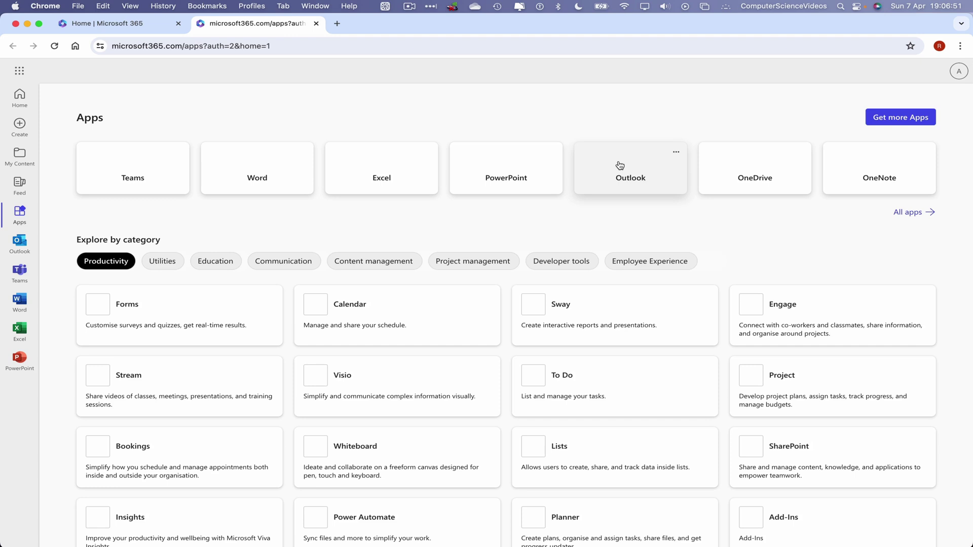
click(781, 164)
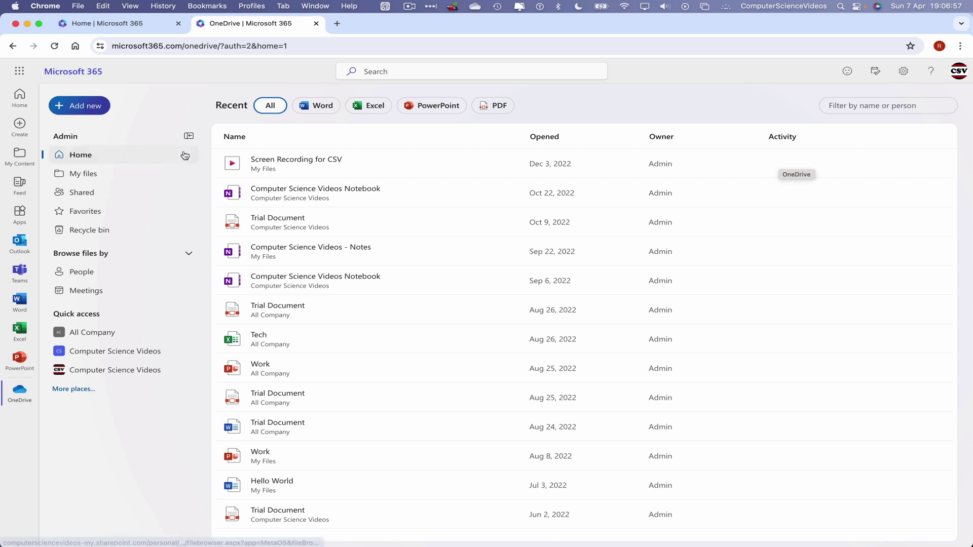
click(84, 174)
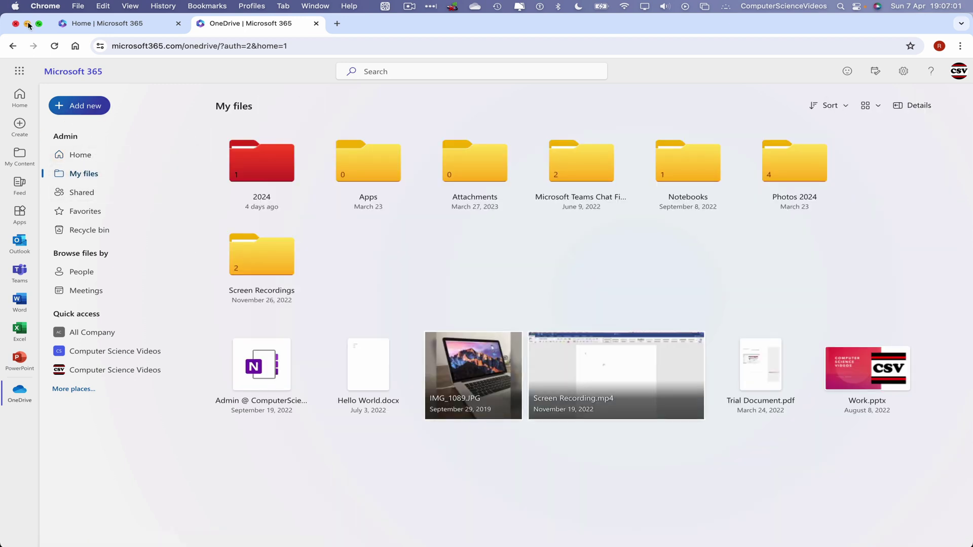
key(super+q)
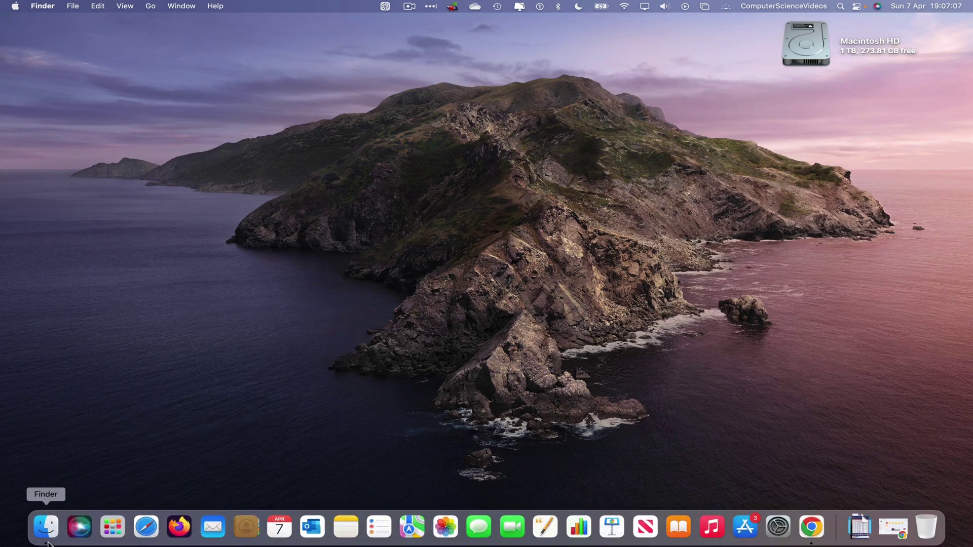
- Open the Movies › Videos folder in a new Finder window
click(45, 527)
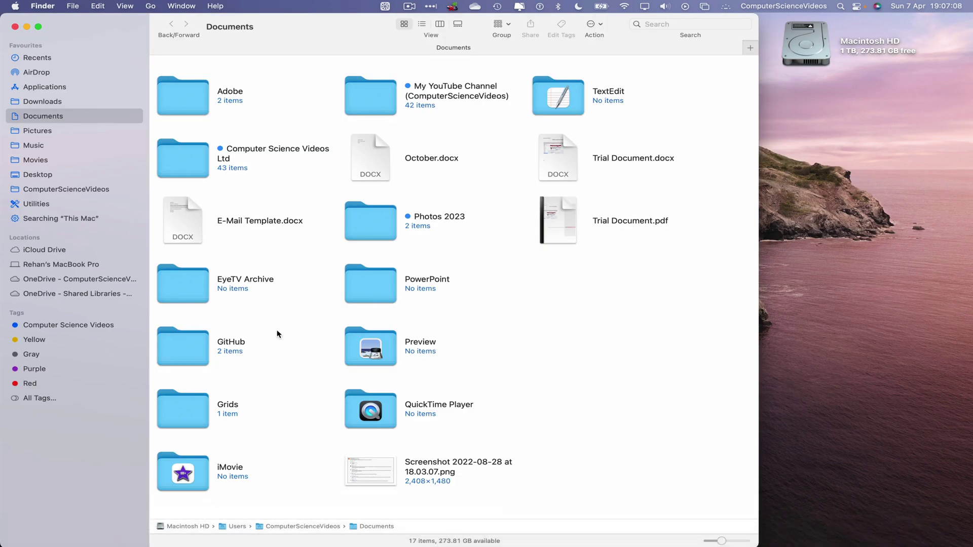
click(36, 161)
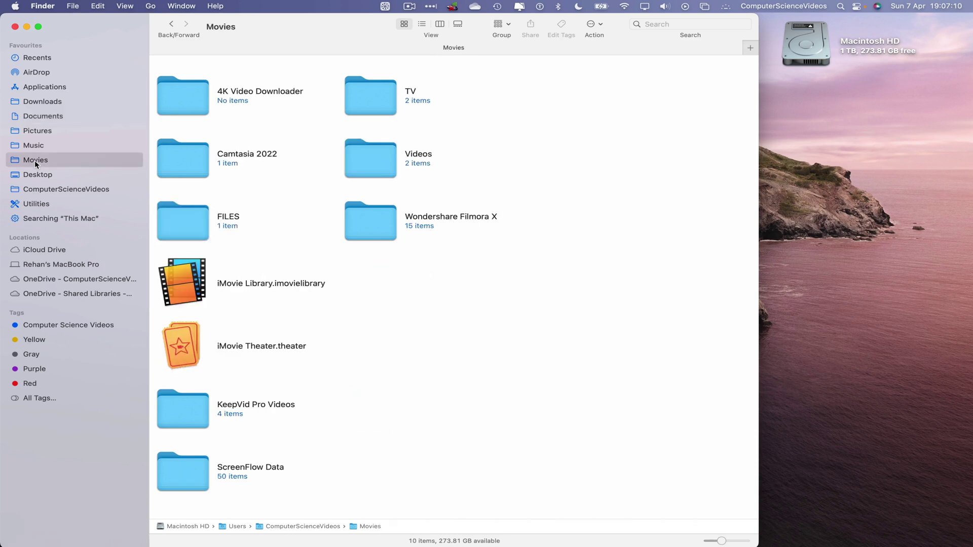
double_click(373, 163)
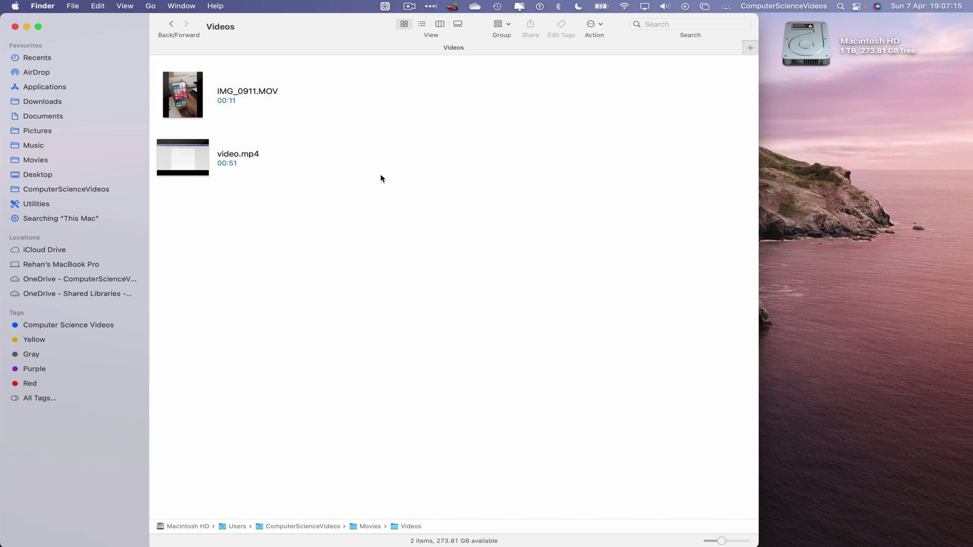
- Copy video.mp4 onto the desktop and close the Finder window
drag(306, 195, 198, 160)
right_click(198, 159)
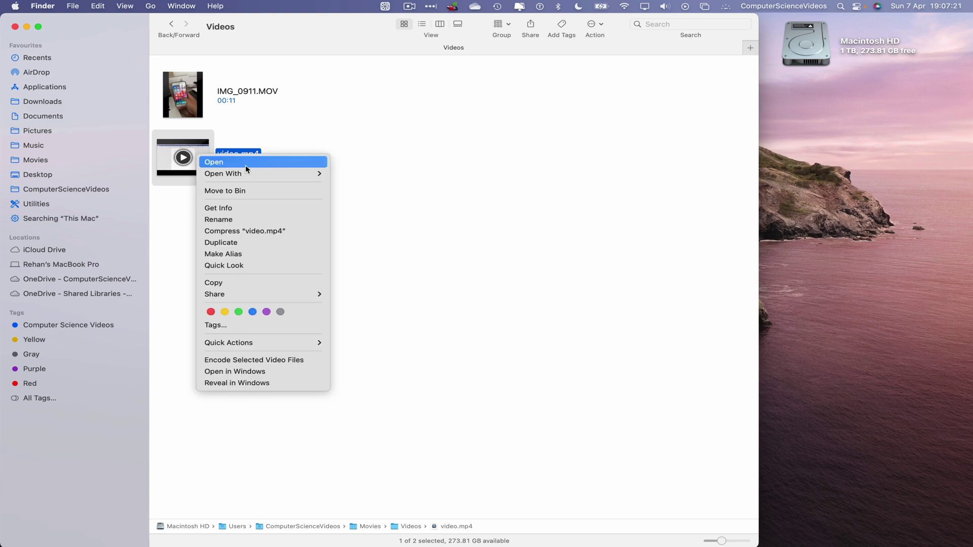
click(234, 282)
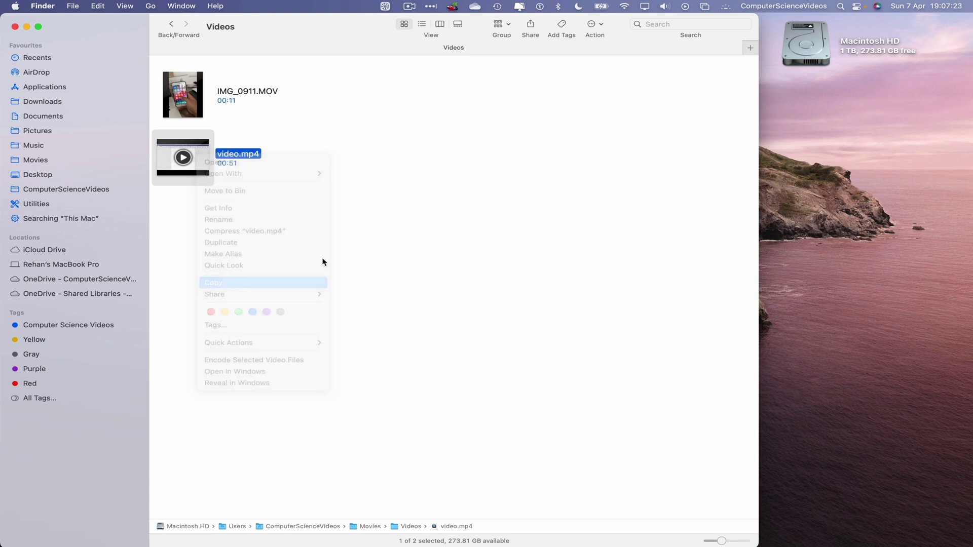
click(834, 121)
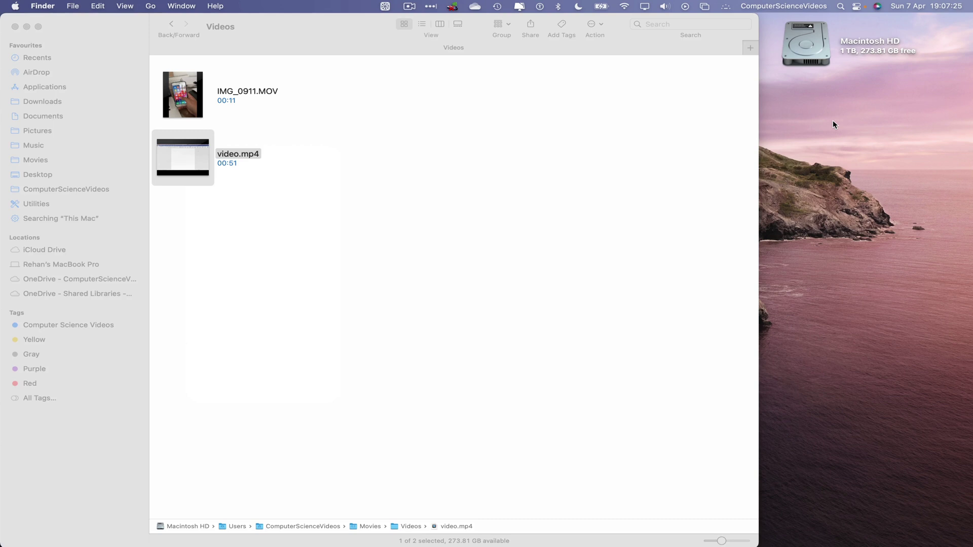
key(super+v)
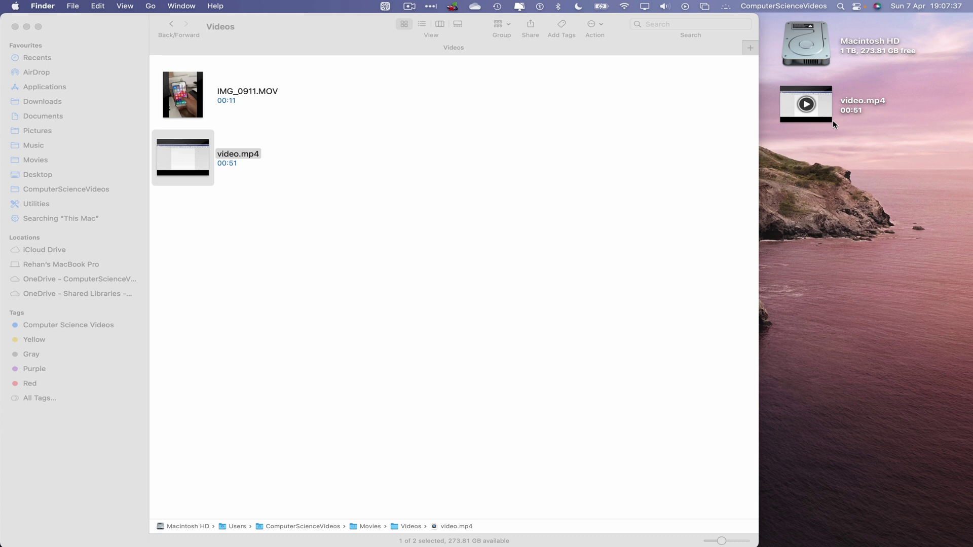
click(15, 26)
mouse_move(486, 543)
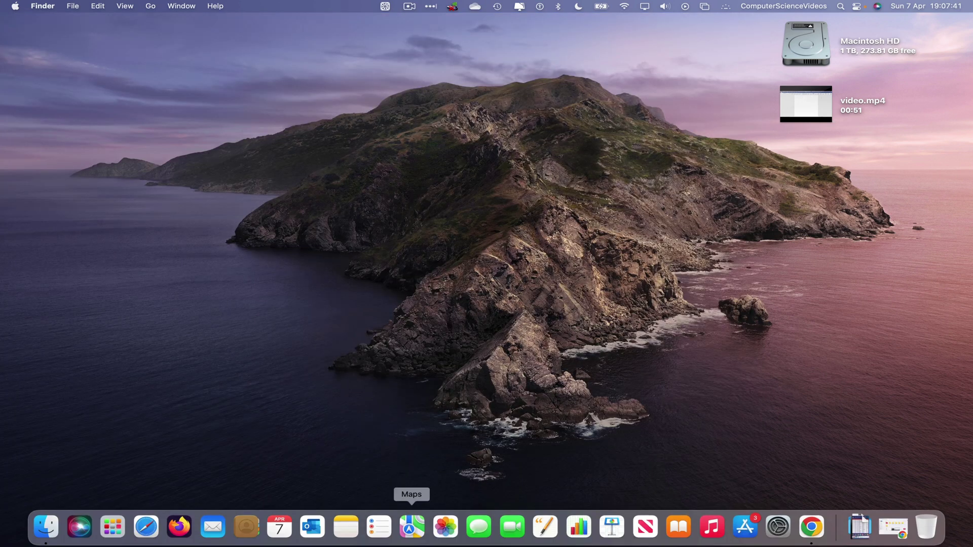
- Open the OneDrive 2024 folder and start a Files upload
click(812, 527)
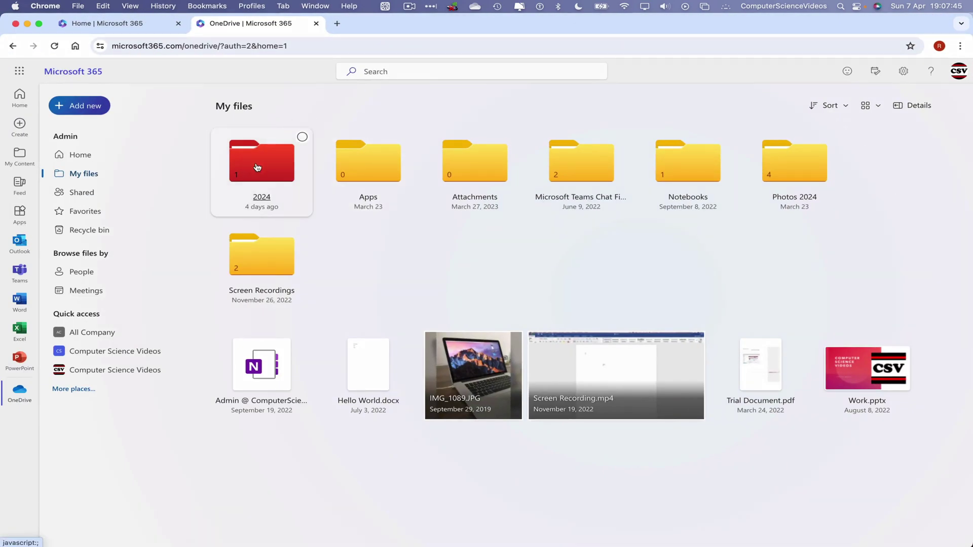
click(255, 166)
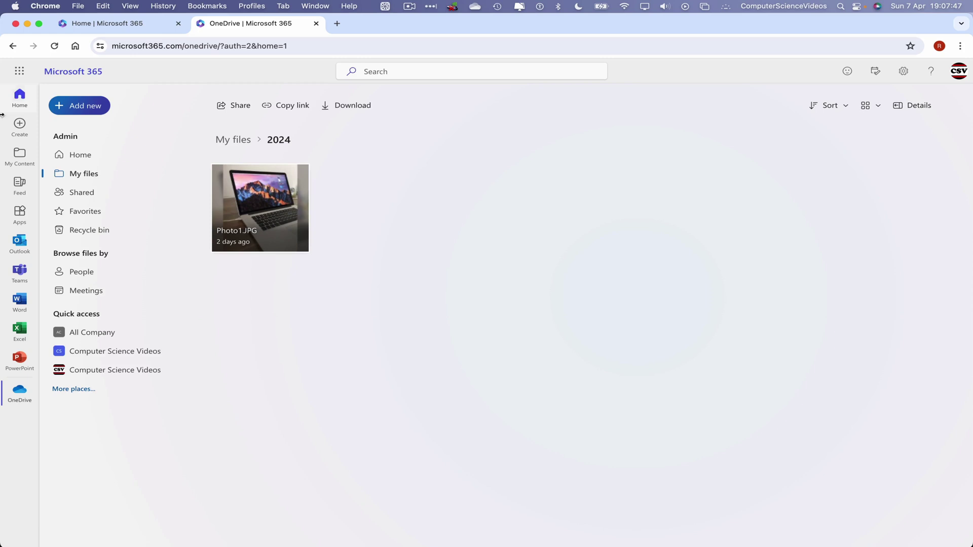
click(93, 108)
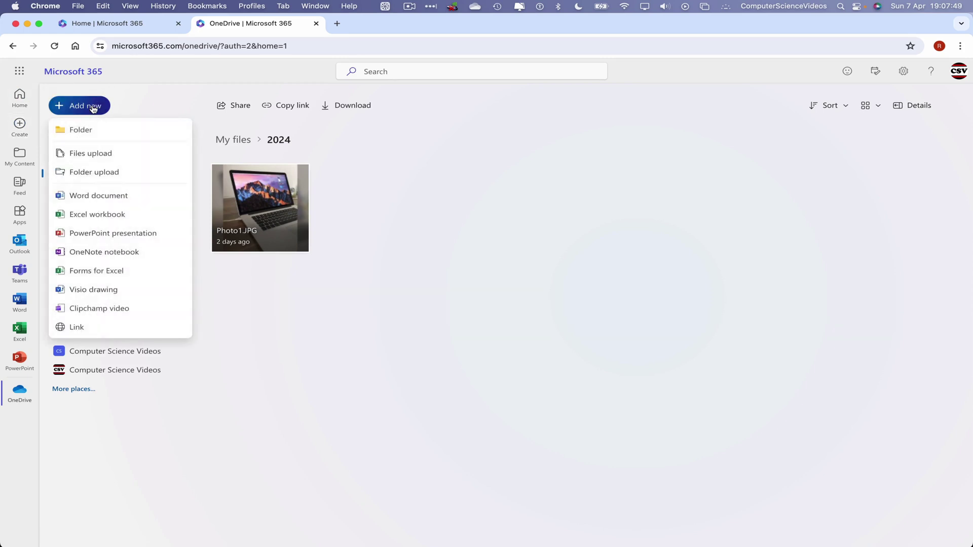
click(111, 158)
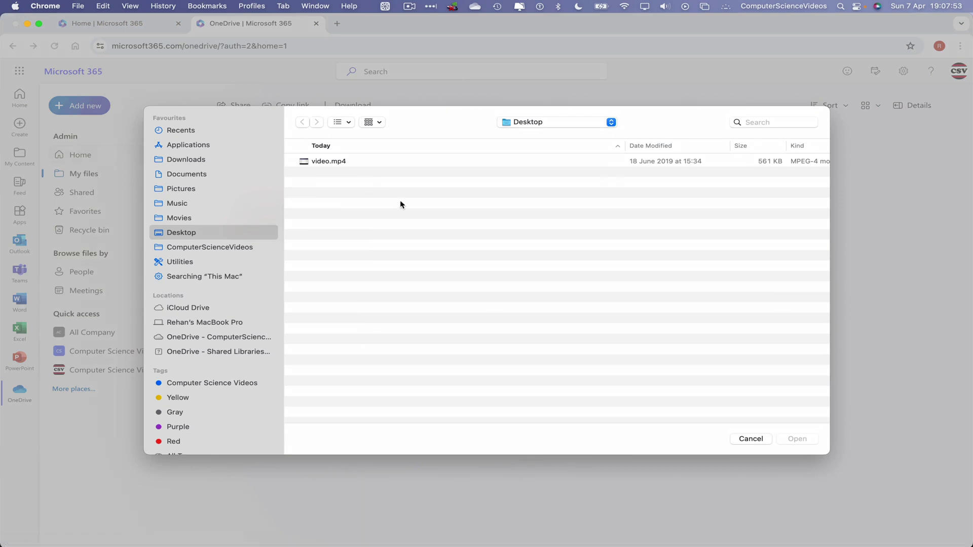
- Select video.mp4 on the Desktop in icon view and upload it
click(343, 121)
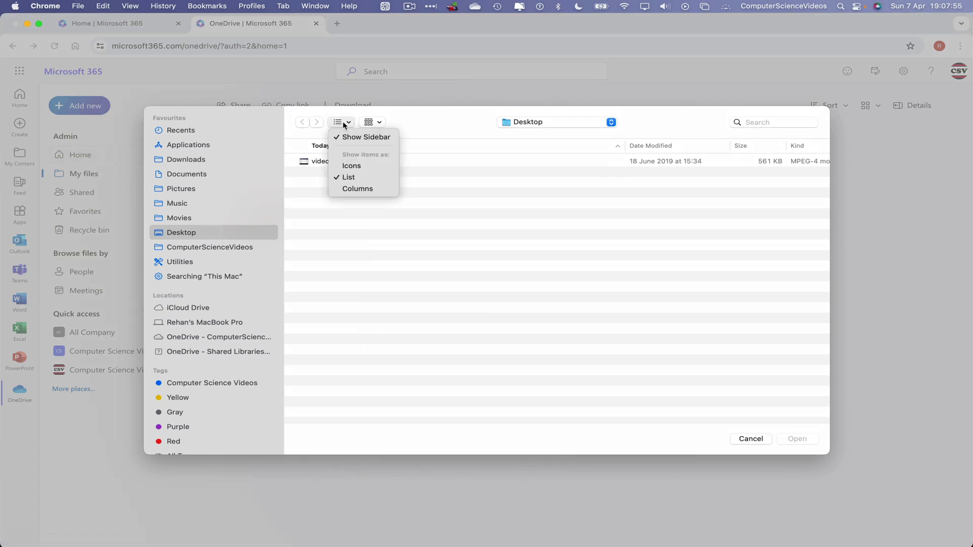
click(366, 169)
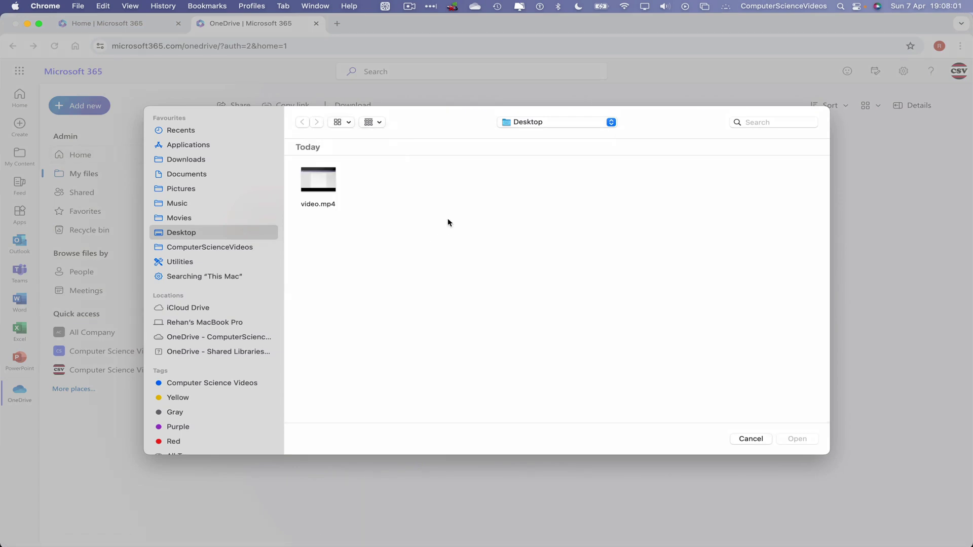
drag(419, 224, 322, 188)
click(324, 185)
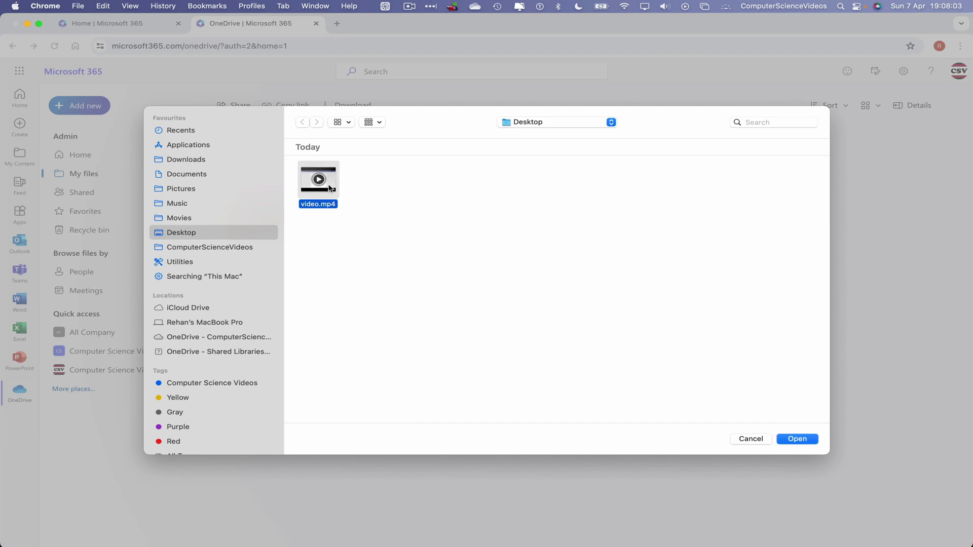
click(813, 438)
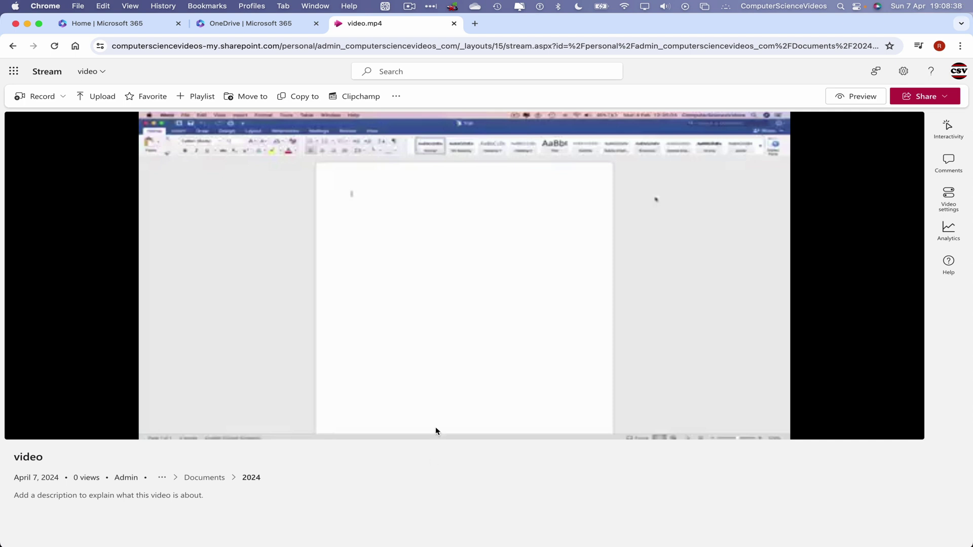
- Quit Google Chrome from the Chrome menu
click(45, 6)
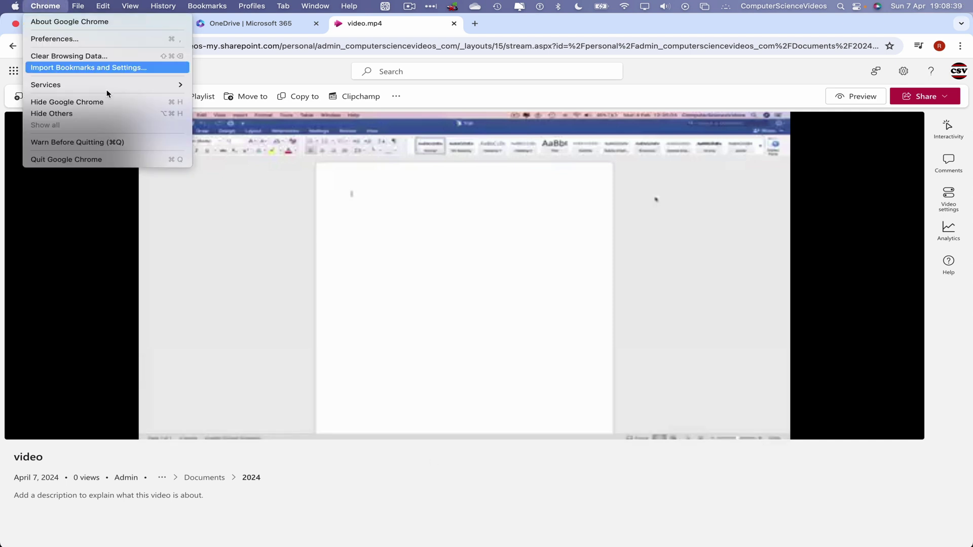
click(98, 160)
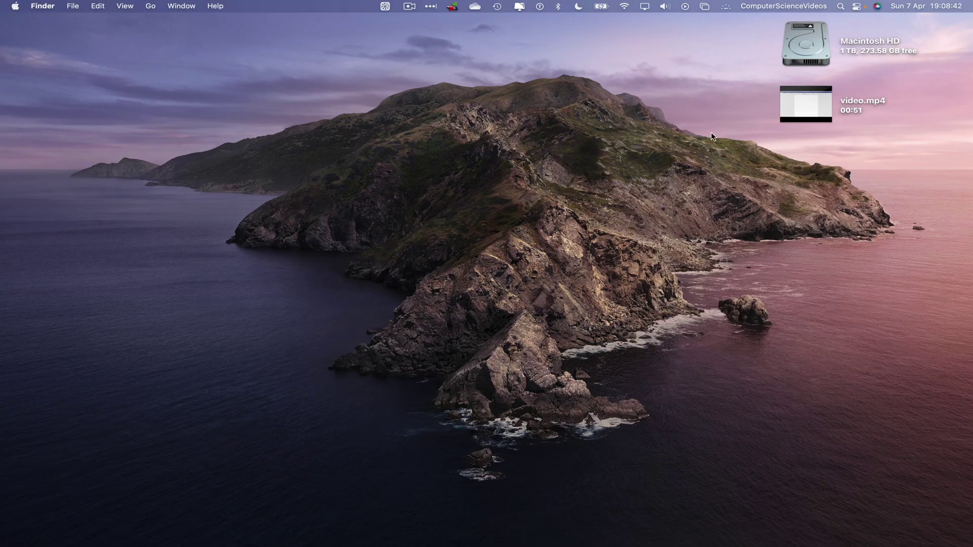